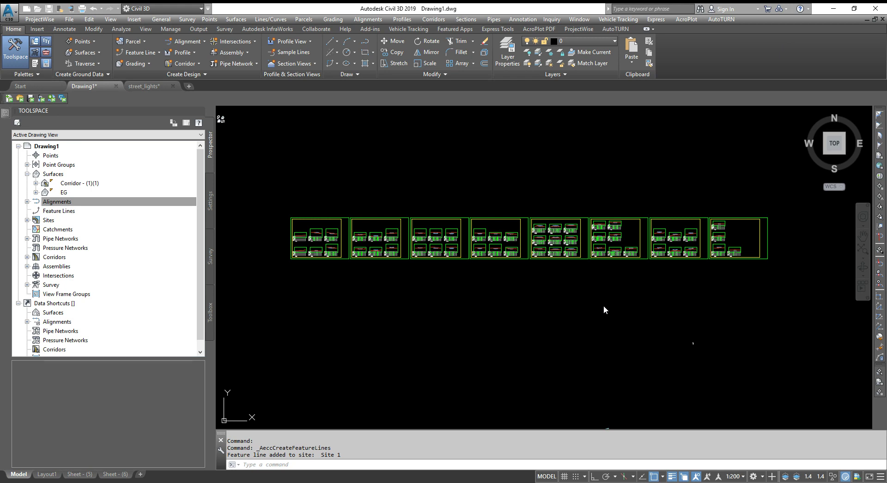
Step: Zoom out to the whole site, then in on the corridor end at the First Street / Second Street junction
scroll(281, 247, up, 6)
scroll(439, 196, up, 5)
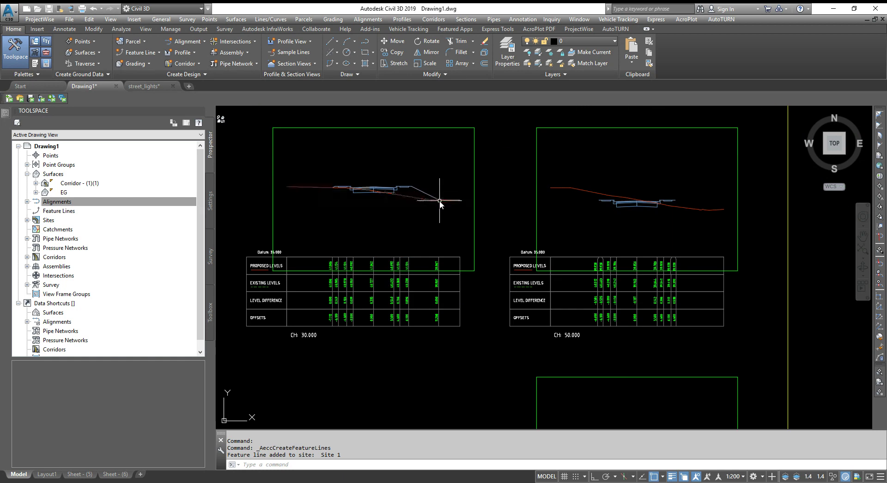
mouse_move(440, 202)
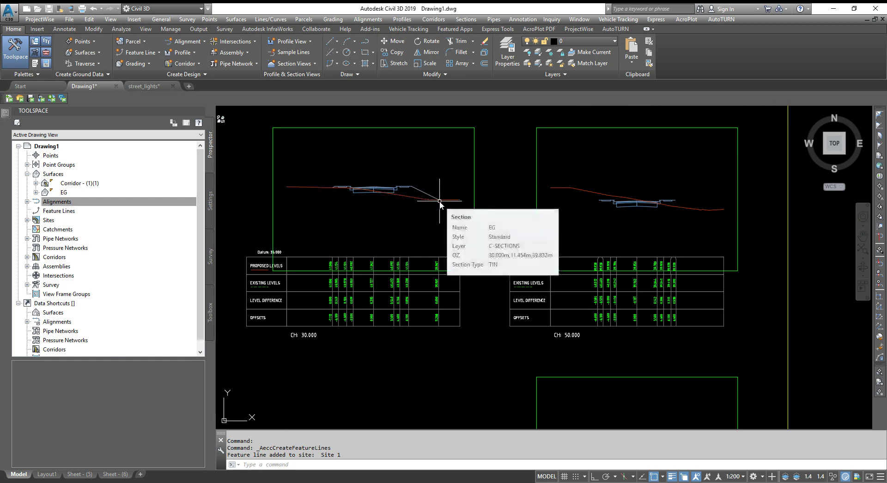
scroll(399, 185, up, 4)
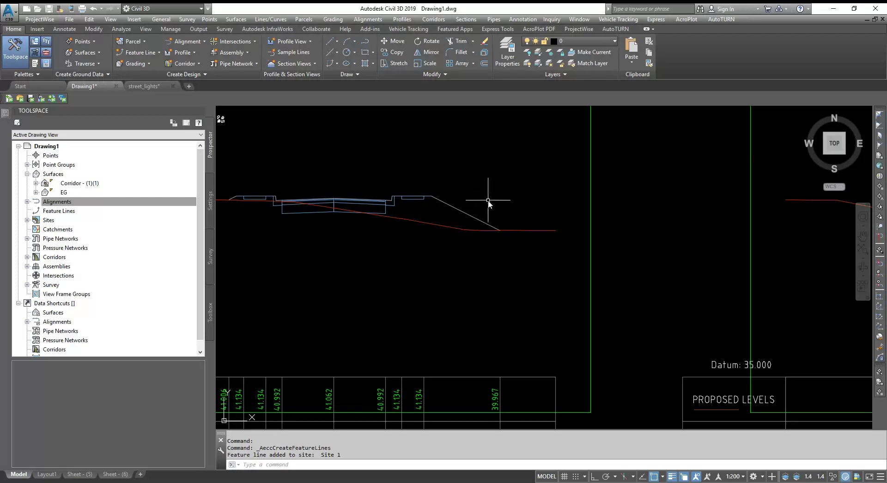
scroll(487, 224, down, 10)
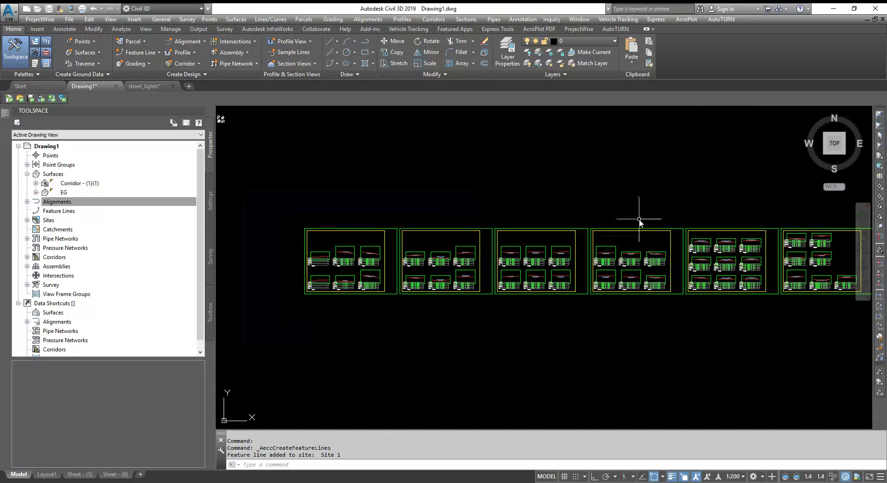
scroll(704, 225, down, 6)
scroll(416, 293, up, 4)
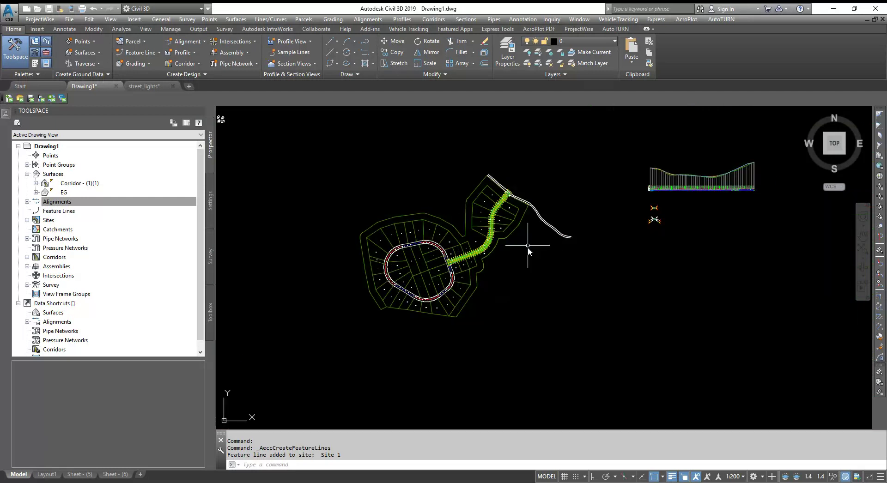
scroll(514, 209, up, 3)
scroll(478, 187, up, 5)
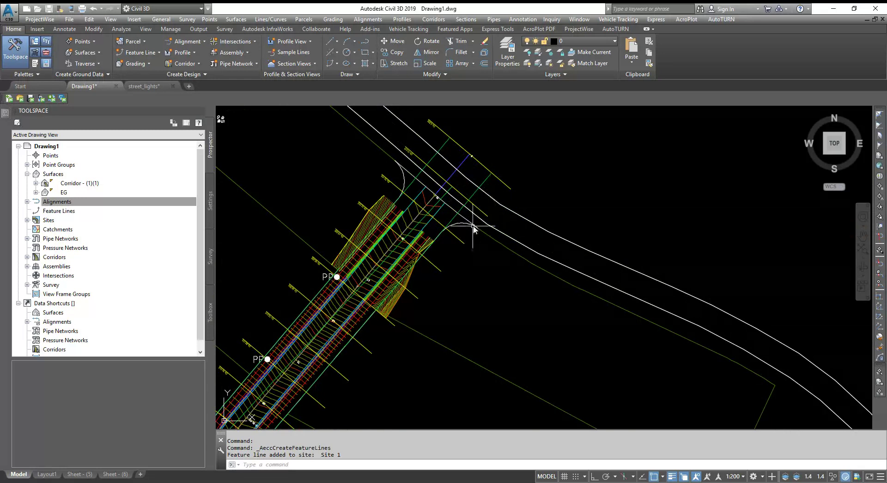
scroll(482, 186, down, 5)
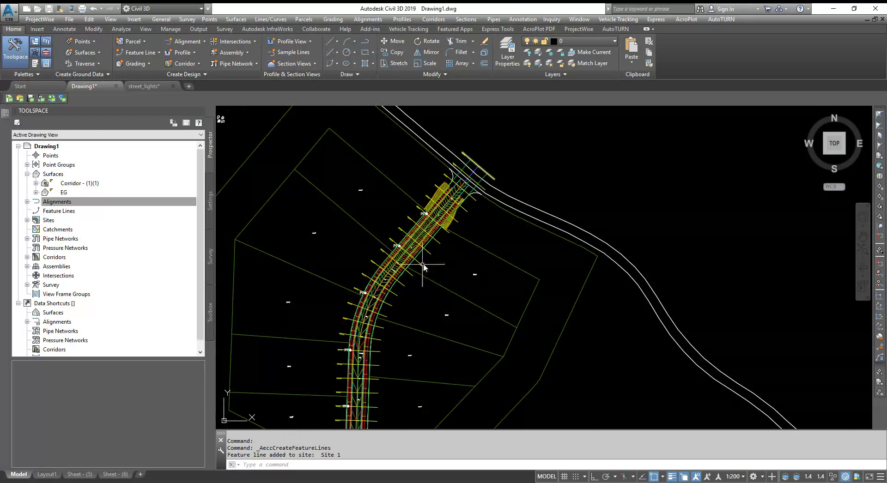
scroll(384, 334, up, 3)
scroll(378, 288, down, 3)
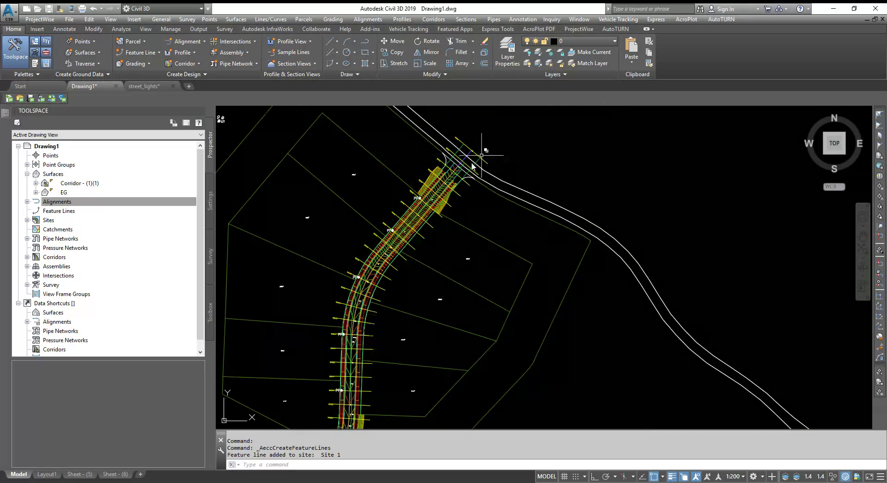
scroll(481, 165, up, 5)
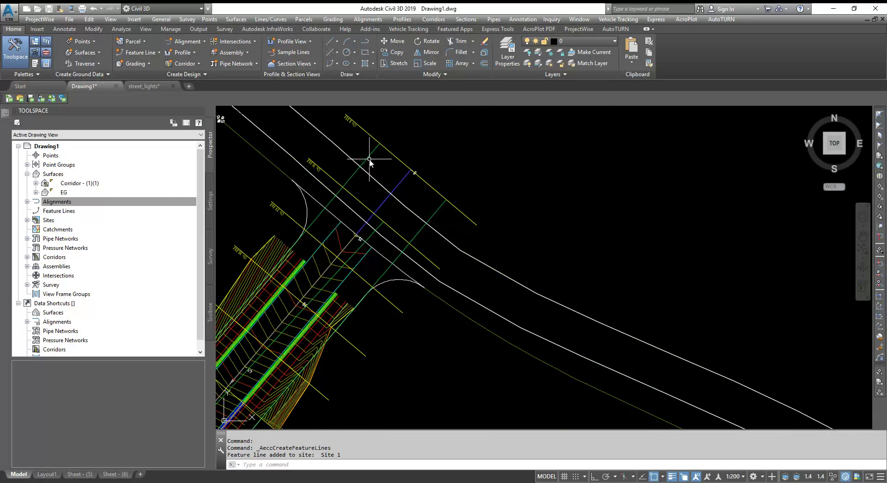
scroll(531, 131, down, 3)
scroll(517, 139, up, 5)
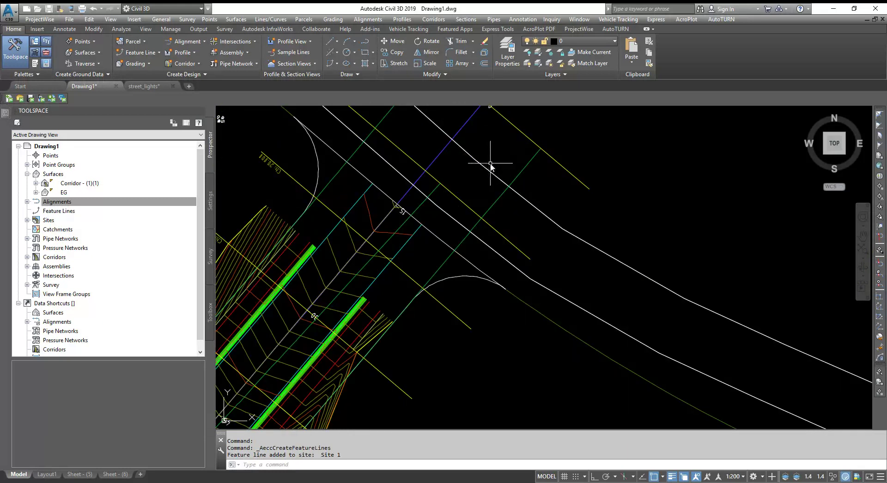
mouse_move(491, 164)
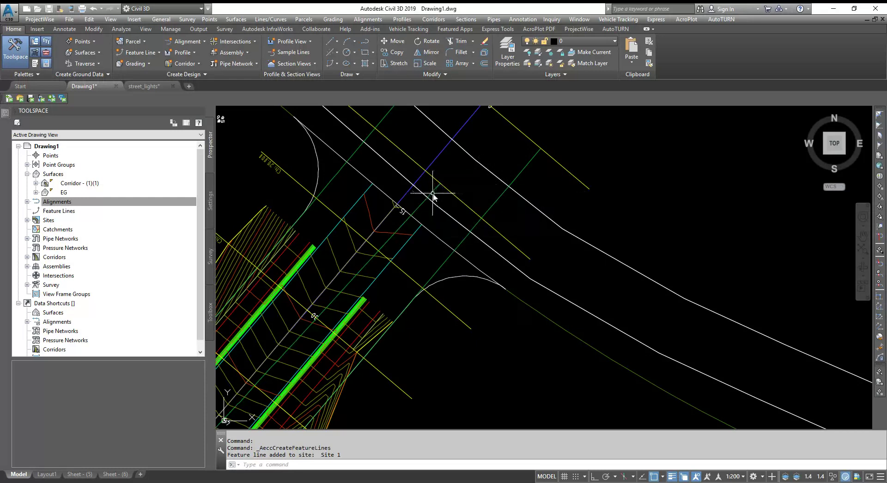
Step: Zoom along the corridor past the PP light-pole symbols, then back to the Ch 60.000 and Ch 80.000 sections
scroll(479, 161, down, 5)
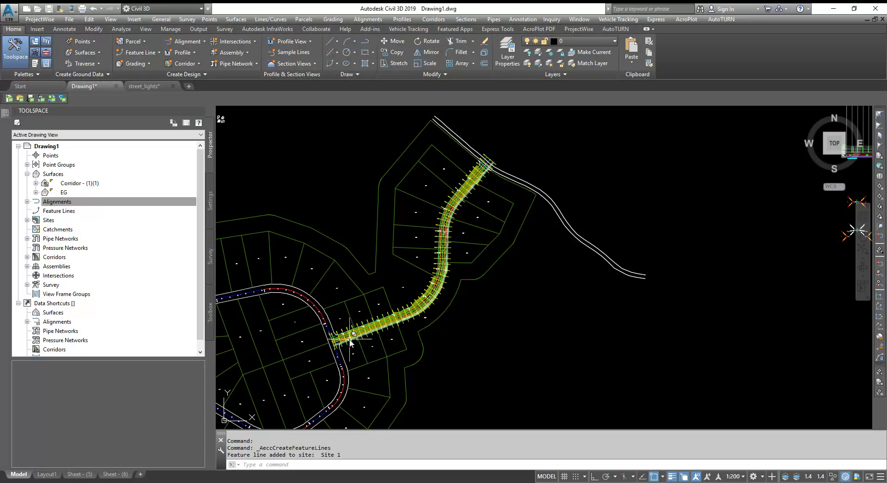
scroll(348, 341, up, 4)
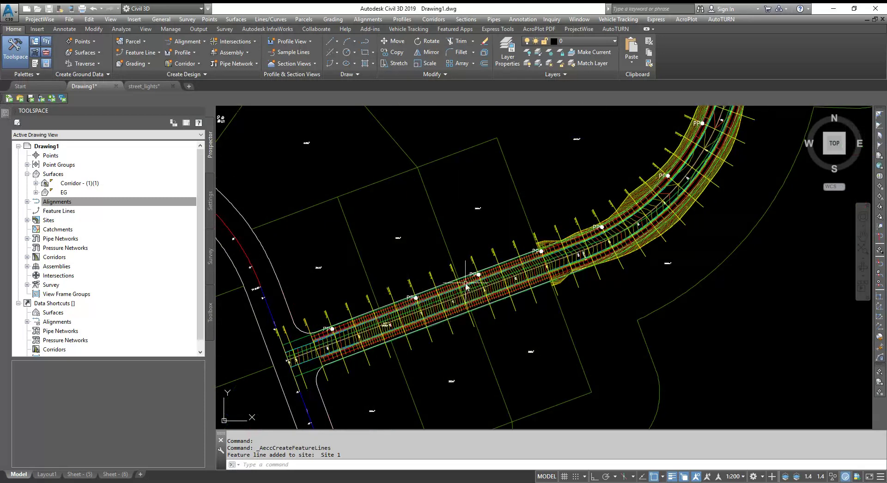
scroll(413, 292, up, 3)
scroll(400, 294, up, 2)
mouse_move(412, 276)
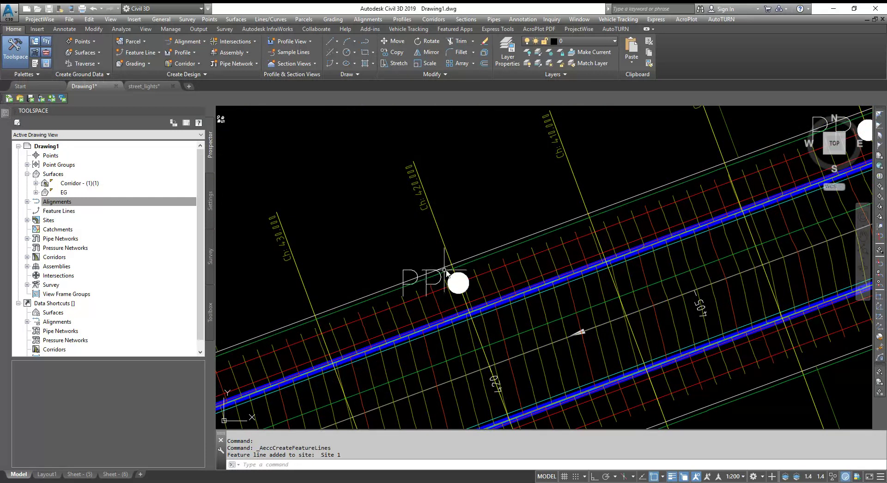
scroll(544, 236, down, 2)
scroll(545, 236, down, 6)
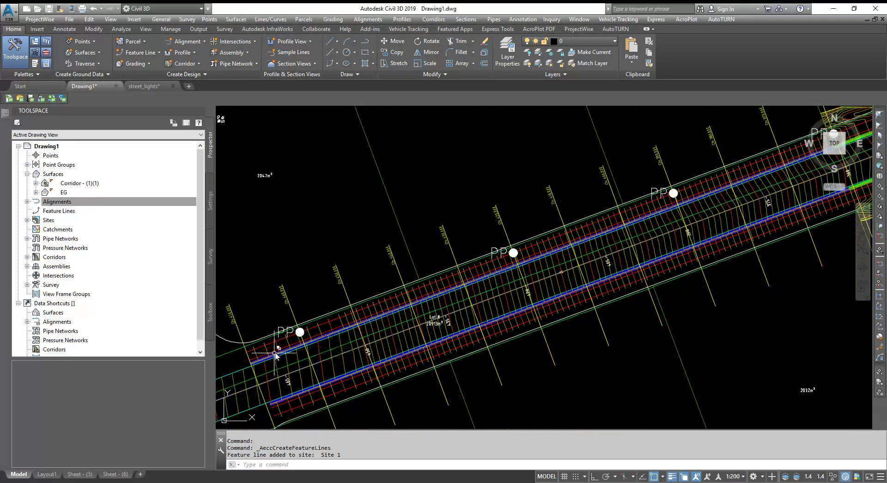
scroll(564, 229, up, 3)
scroll(508, 274, down, 5)
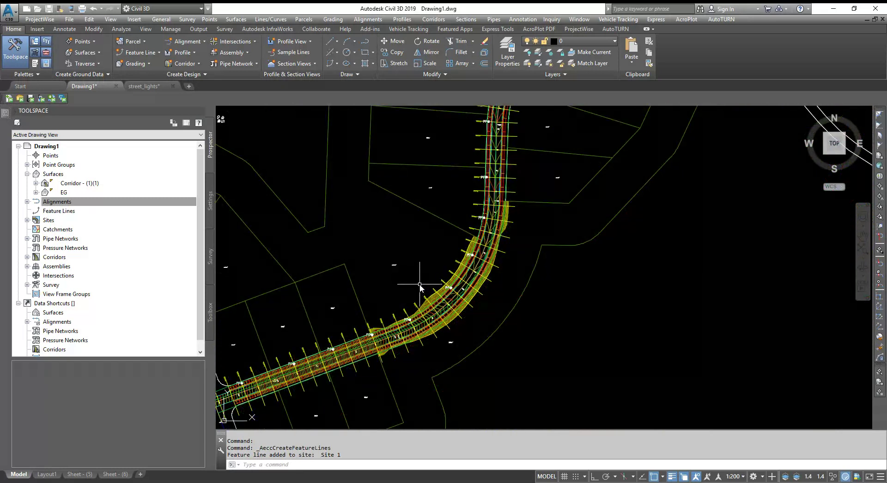
scroll(402, 283, down, 5)
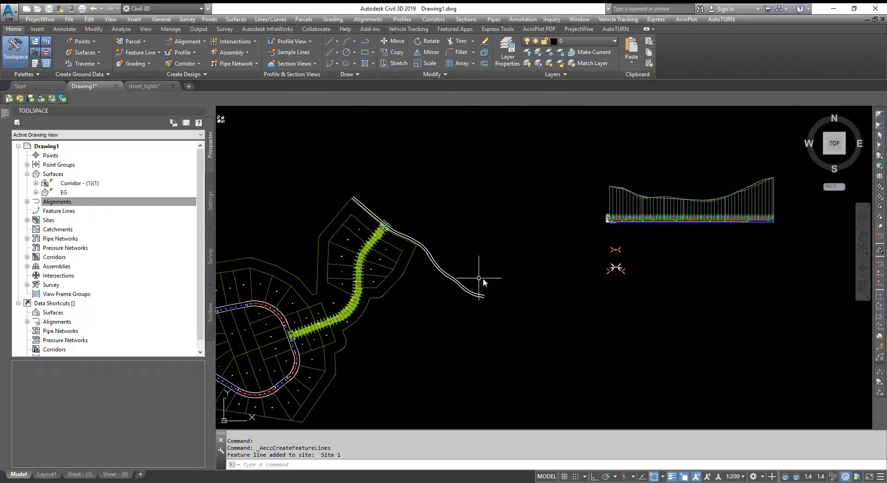
scroll(375, 292, down, 3)
scroll(738, 217, up, 5)
scroll(524, 278, up, 2)
Step: From the CH 60.000 section view, start Project Objects To Multiple Section Views
scroll(378, 264, up, 2)
scroll(376, 262, up, 3)
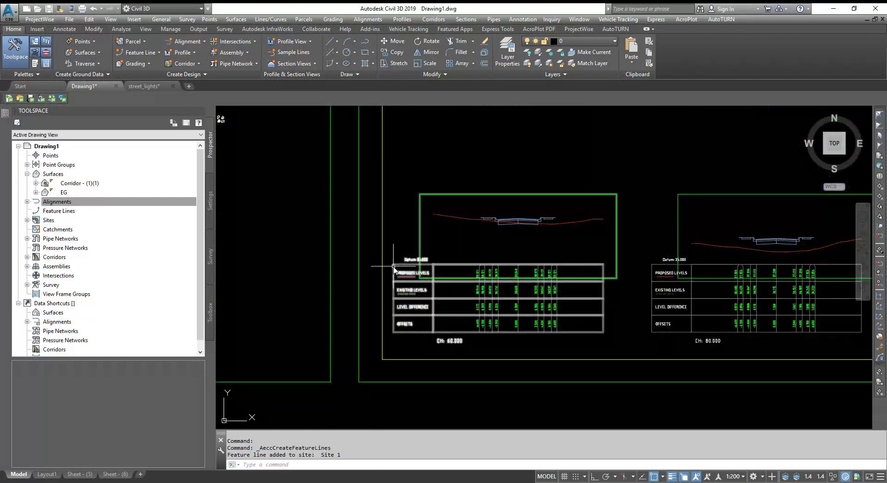
click(393, 267)
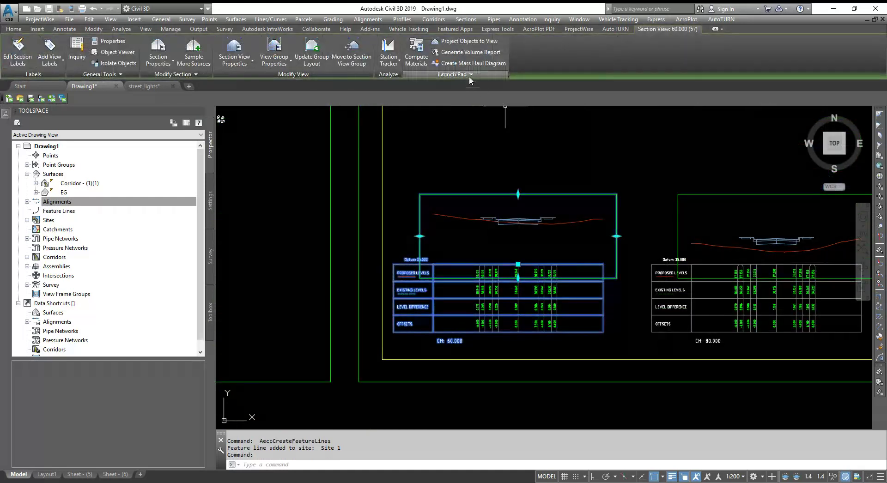
click(469, 75)
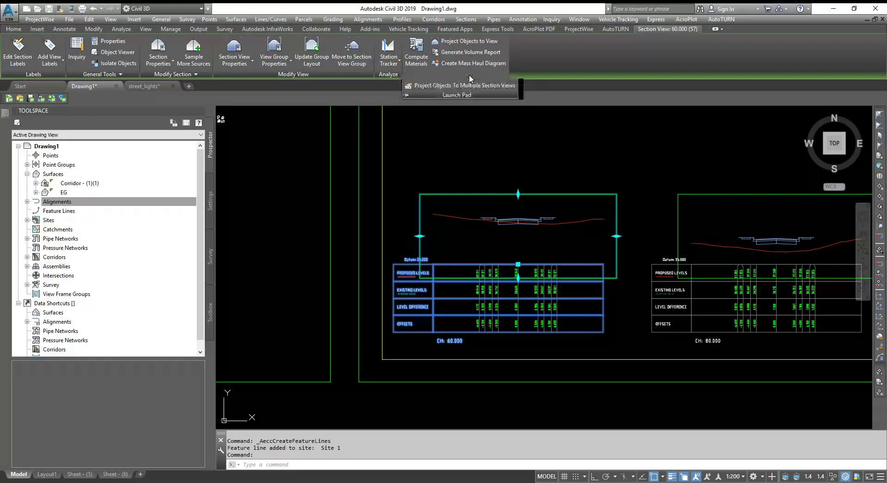
click(492, 90)
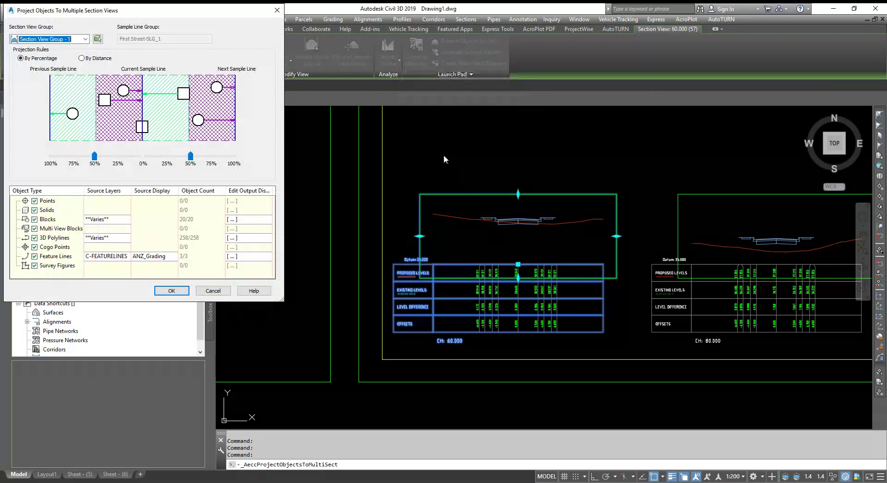
drag(112, 17, 269, 19)
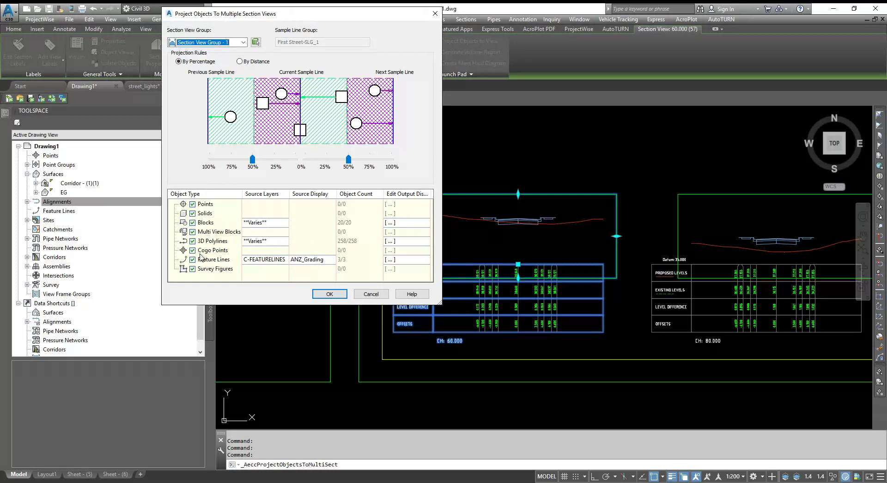
Step: Limit the projection to Blocks and Feature Lines only, then edit the Blocks output display options
click(192, 269)
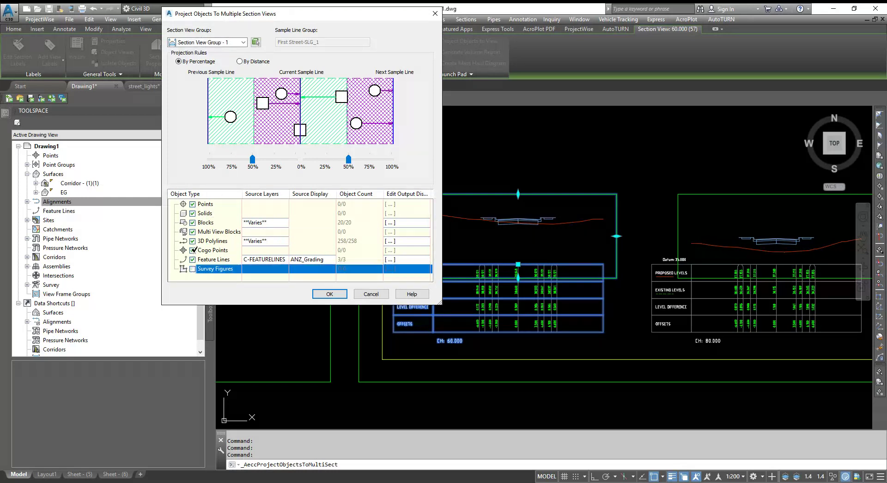
click(193, 250)
click(192, 222)
click(193, 232)
click(192, 223)
click(192, 204)
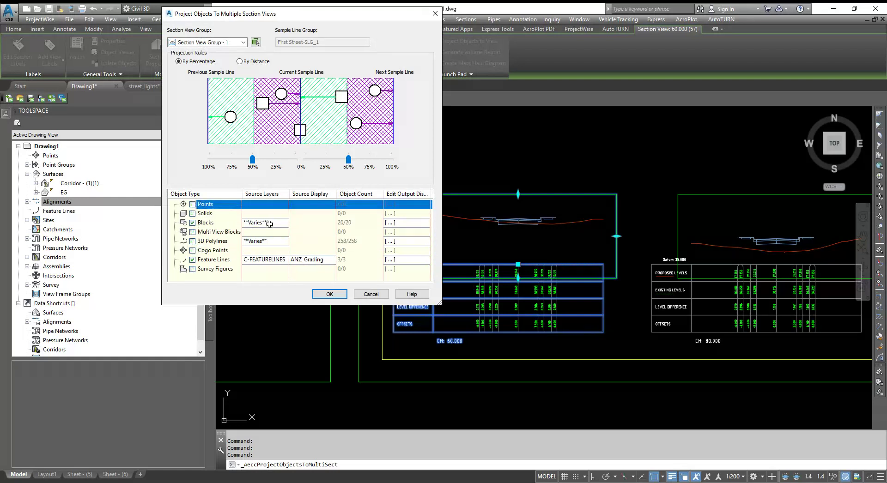
click(390, 223)
Step: Set the crossing marker style for all blocks to Light Poll
click(222, 52)
click(221, 52)
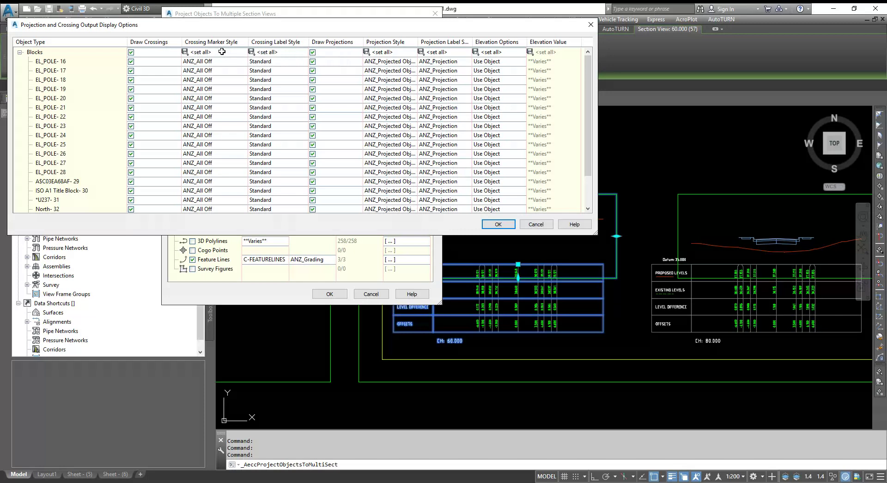
click(221, 52)
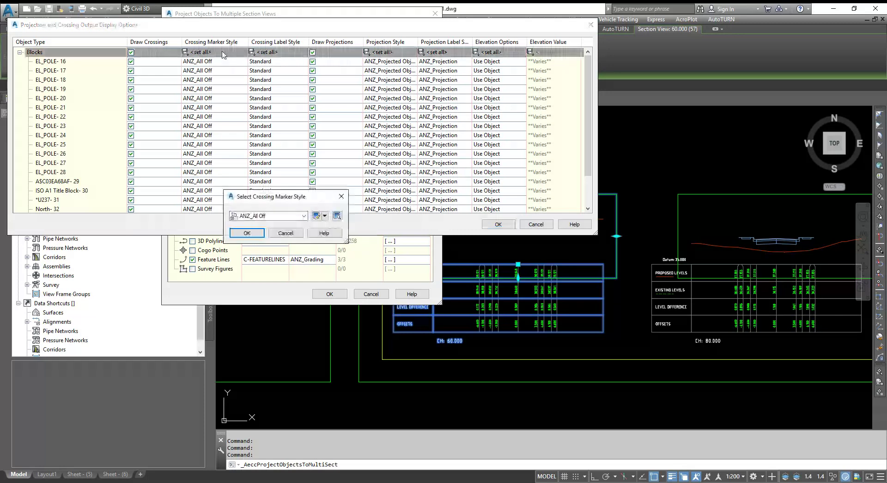
click(272, 217)
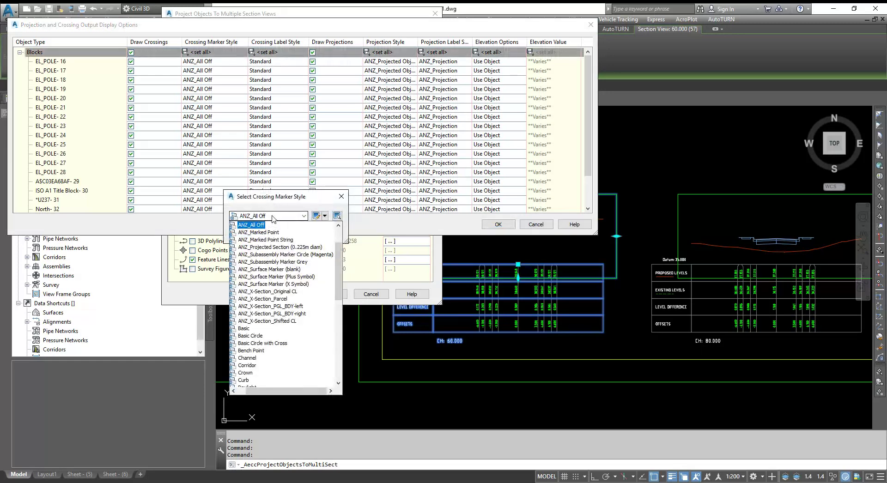
scroll(266, 340, down, 3)
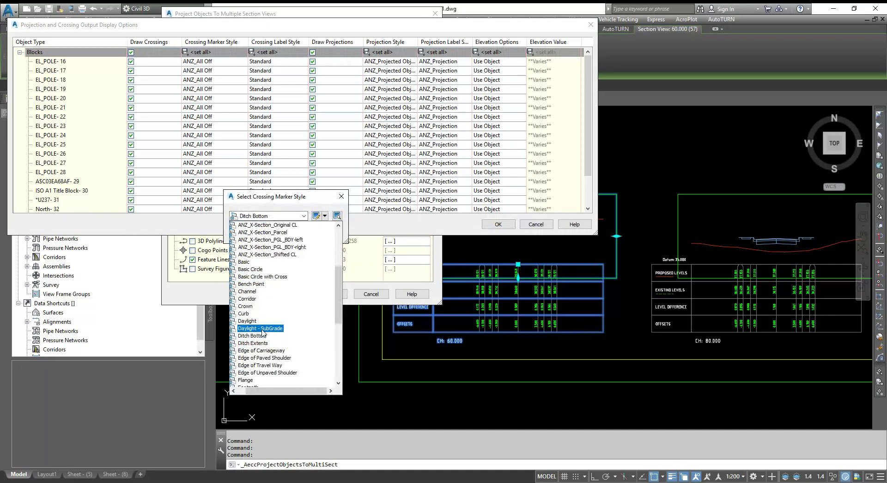
scroll(267, 342, down, 2)
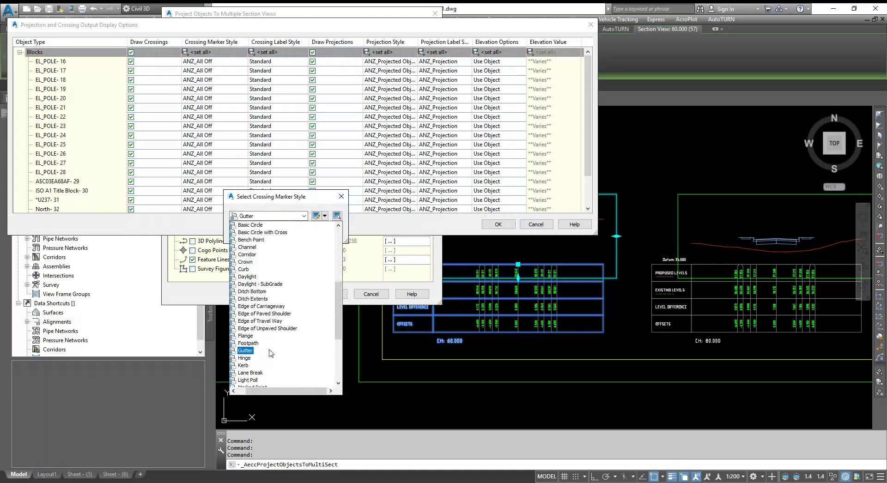
scroll(271, 352, down, 3)
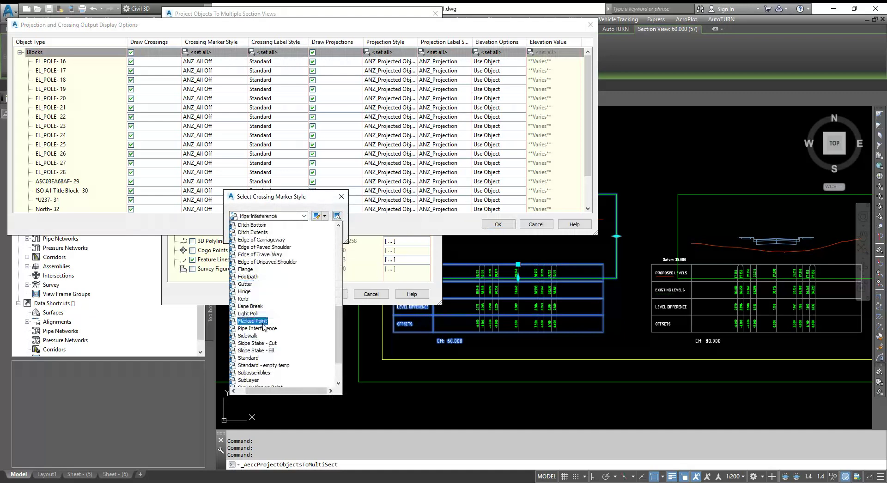
click(248, 314)
click(249, 234)
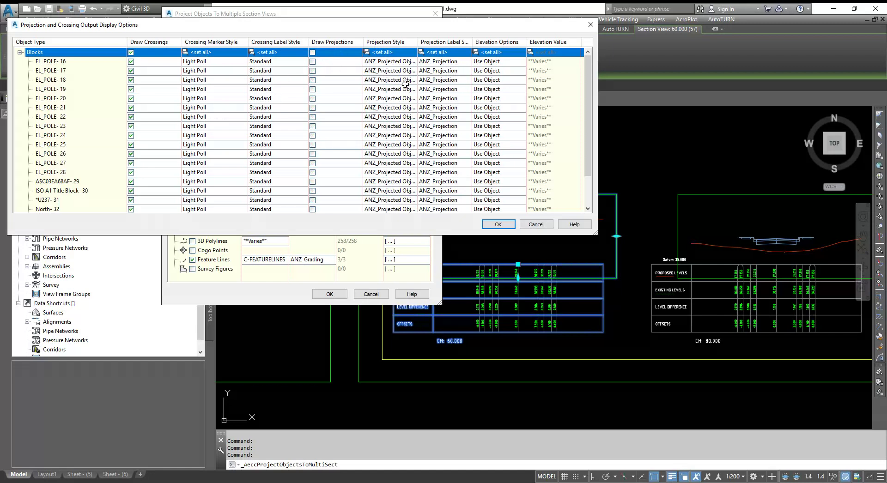
Step: Set the crossing marker style for all three feature lines to ANZ_X-Section_PGL_BDY-right
click(497, 225)
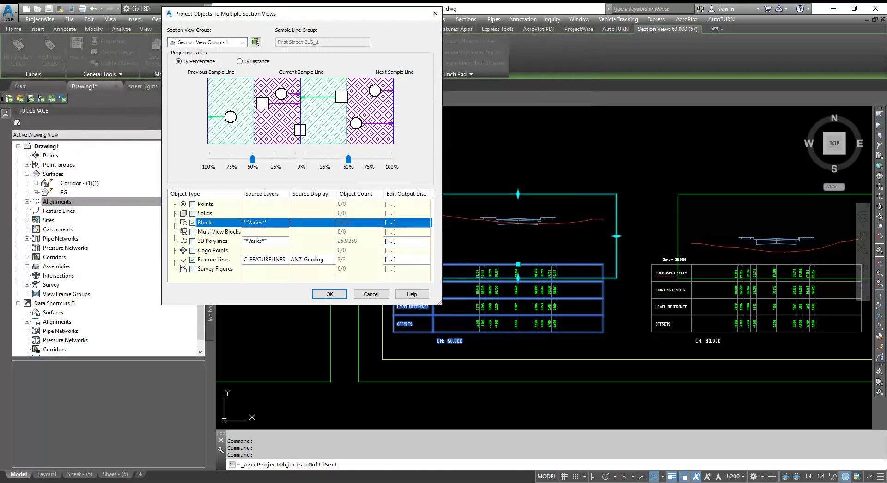
click(398, 261)
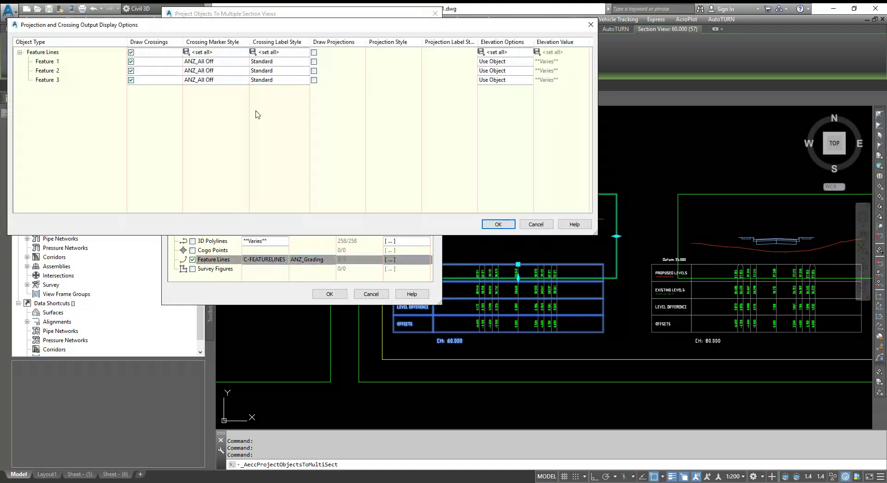
click(221, 54)
click(267, 215)
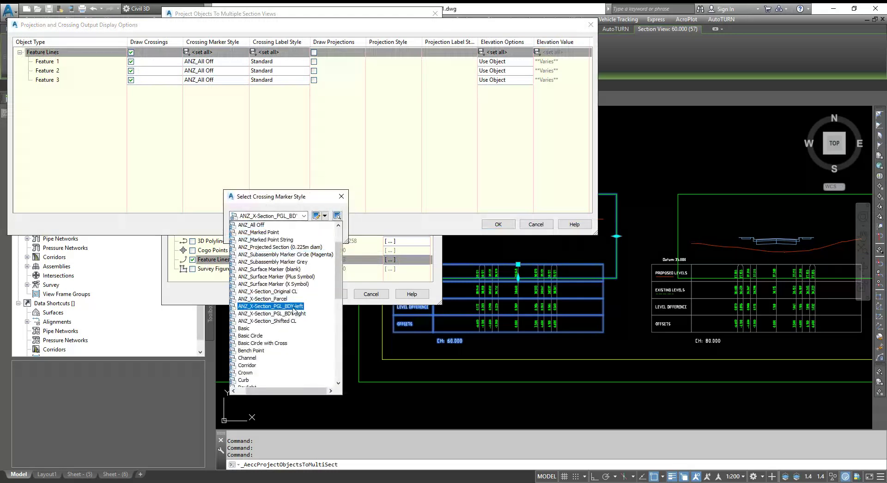
click(297, 314)
click(249, 233)
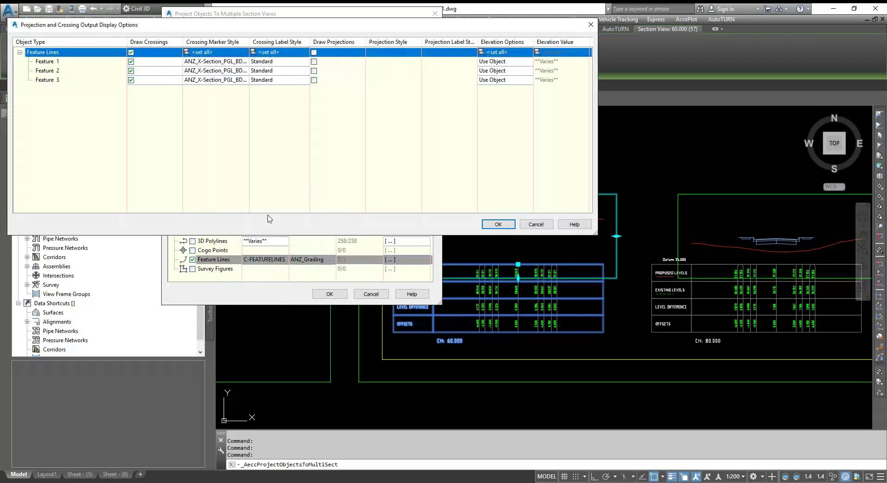
click(498, 224)
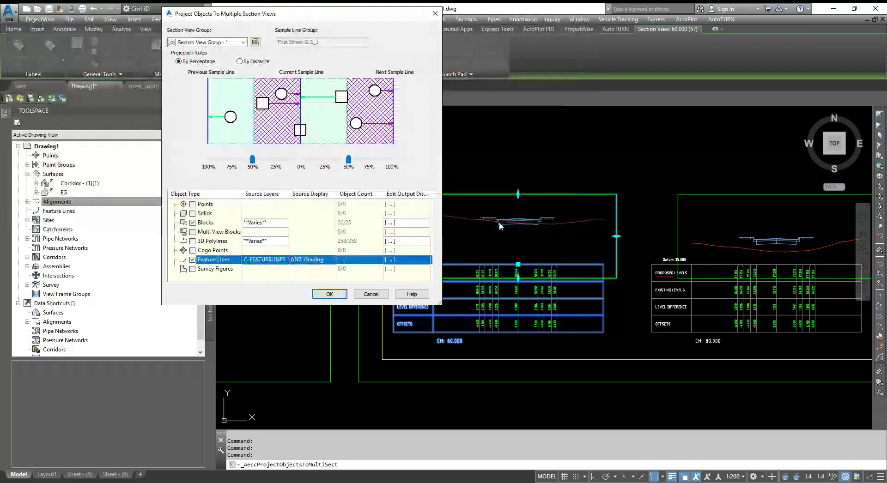
Step: Project the 162 objects into all section views and zoom around to check the BDY markers and labels
click(330, 293)
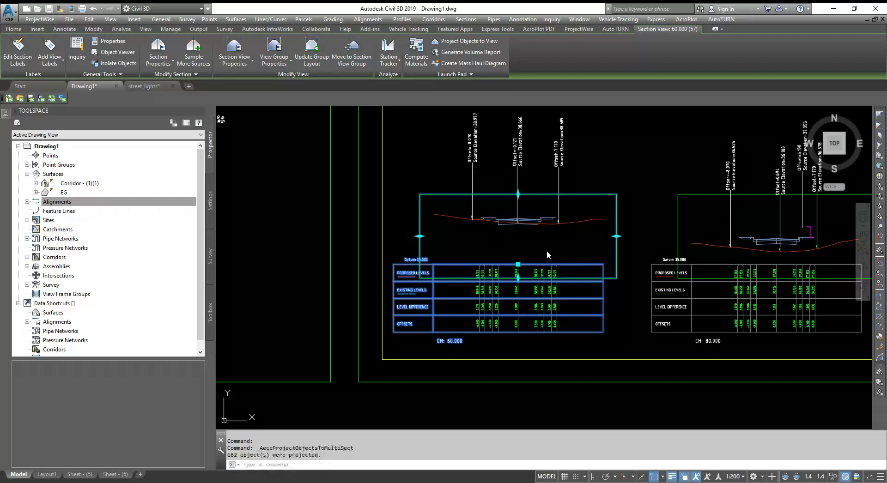
scroll(462, 251, down, 5)
scroll(633, 236, down, 2)
scroll(295, 259, down, 2)
scroll(470, 273, up, 2)
scroll(534, 250, down, 2)
scroll(534, 249, up, 2)
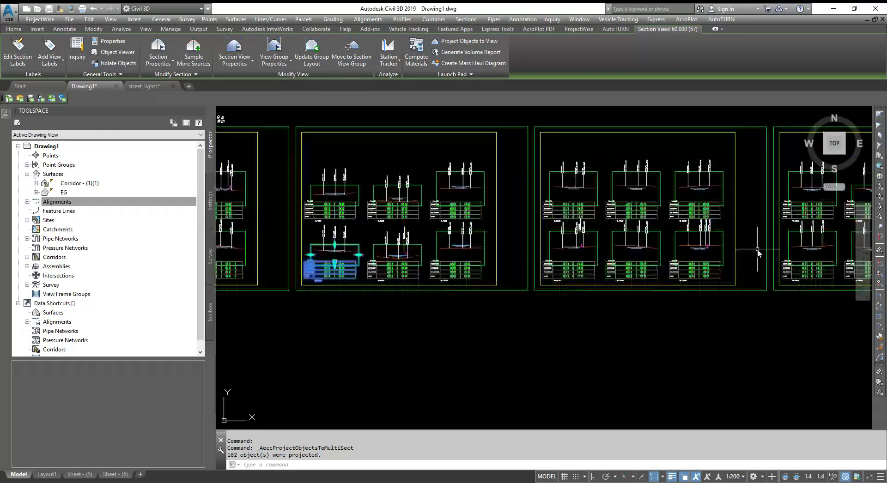
scroll(414, 270, up, 3)
scroll(506, 249, up, 6)
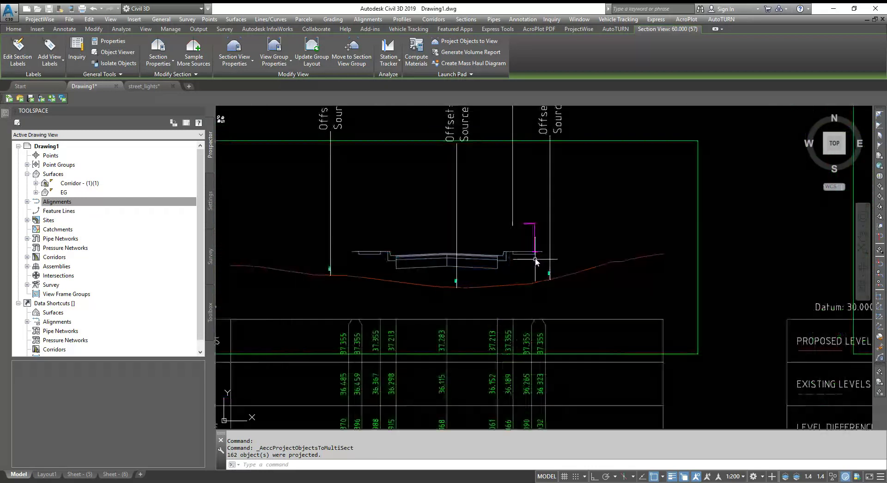
scroll(524, 251, down, 4)
scroll(513, 273, up, 4)
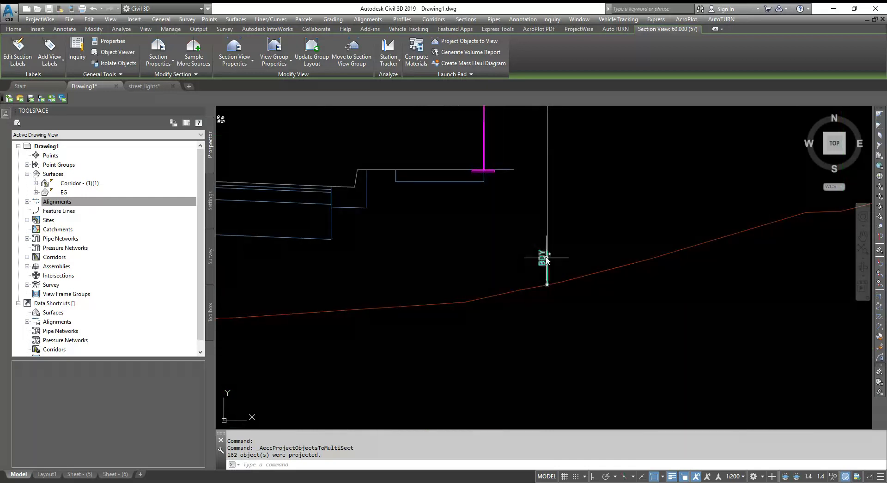
scroll(531, 259, down, 2)
scroll(431, 245, up, 4)
scroll(447, 296, down, 1)
scroll(452, 192, up, 5)
scroll(437, 338, down, 2)
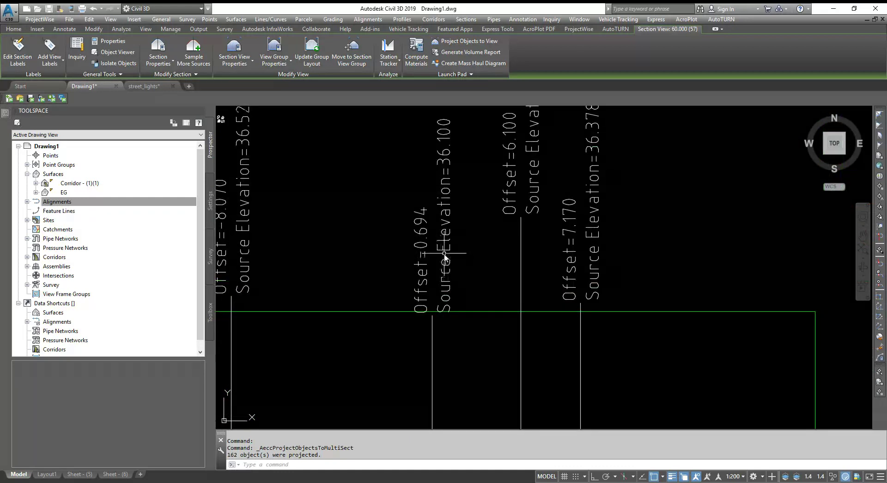
scroll(434, 254, down, 5)
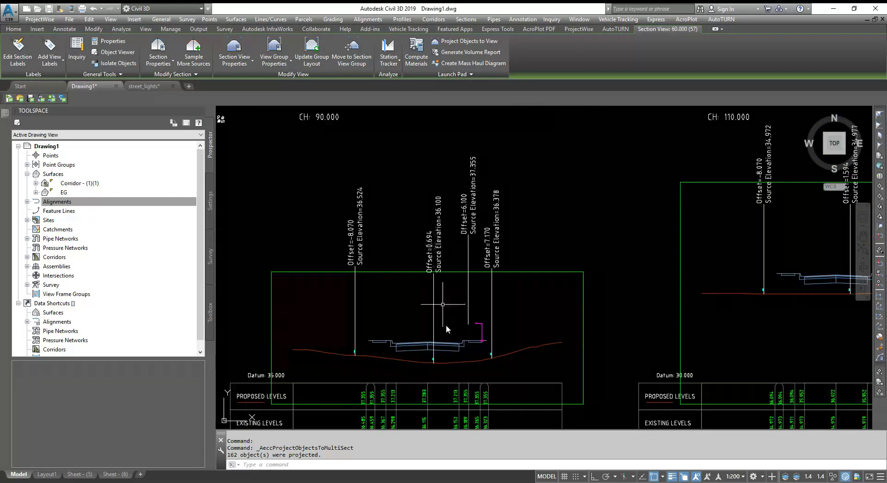
scroll(445, 325, up, 5)
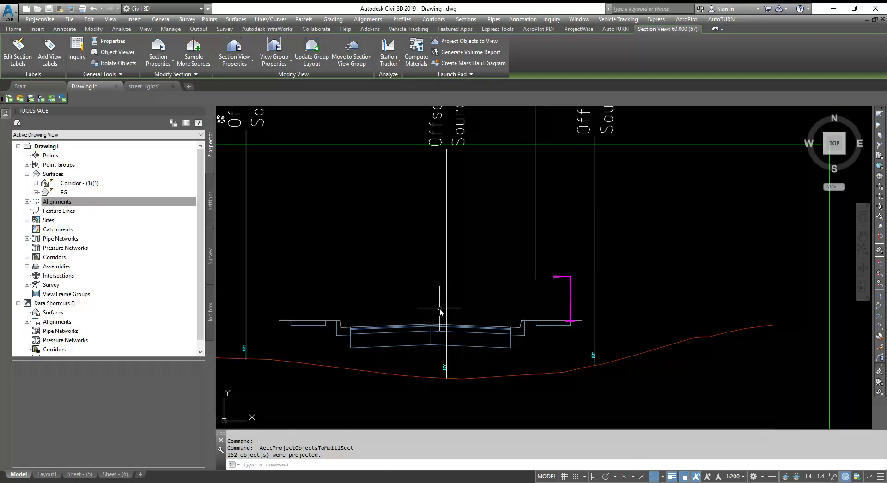
scroll(404, 327, down, 5)
scroll(403, 327, down, 2)
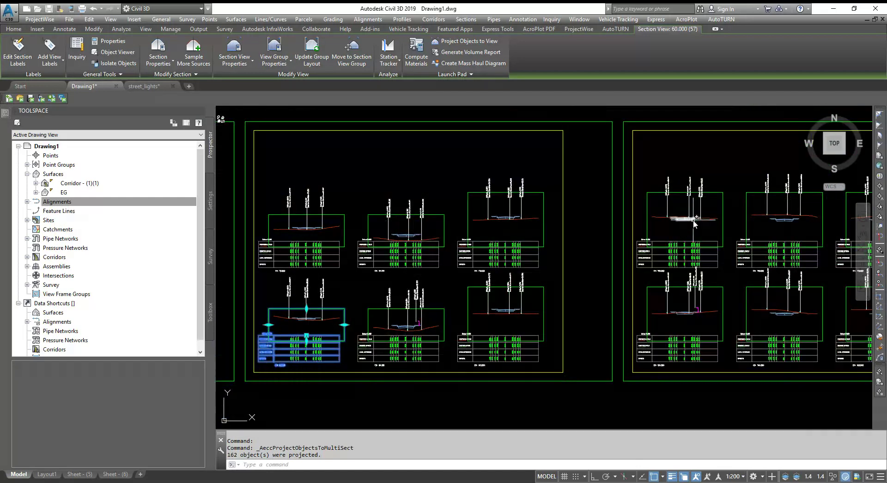
scroll(695, 224, up, 6)
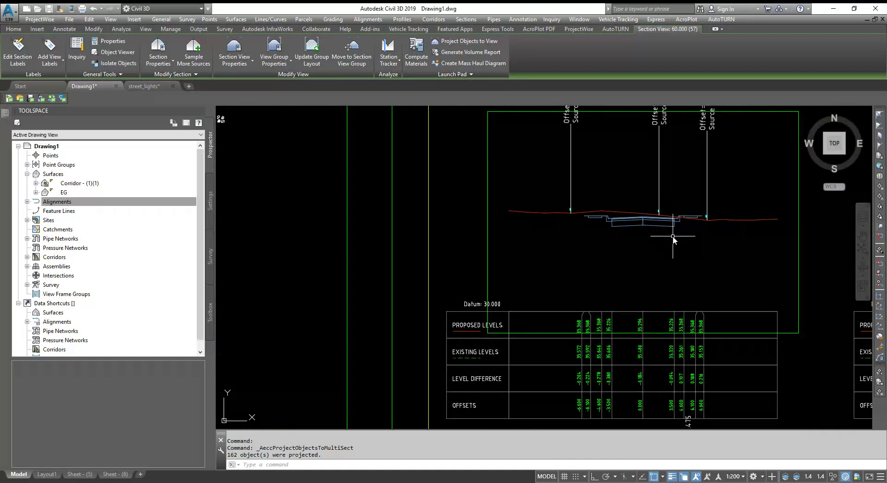
scroll(673, 239, down, 3)
scroll(656, 258, up, 5)
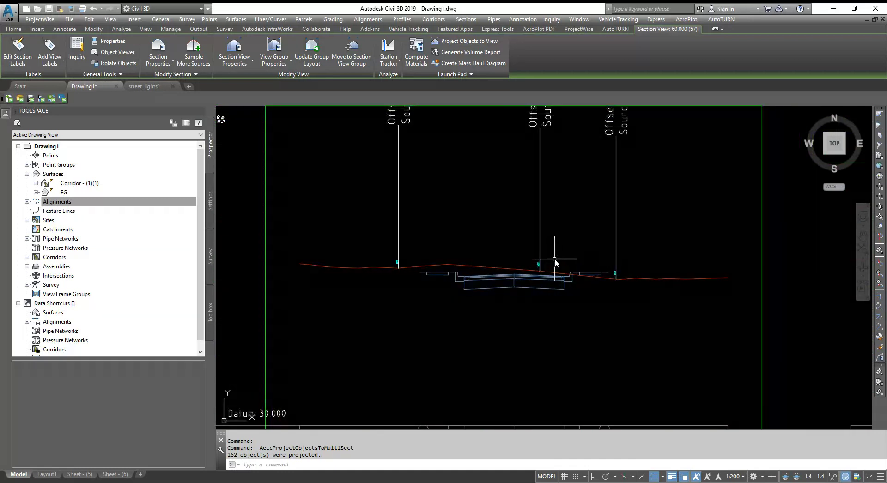
scroll(542, 258, down, 6)
scroll(560, 347, up, 5)
scroll(573, 305, down, 5)
scroll(699, 353, up, 6)
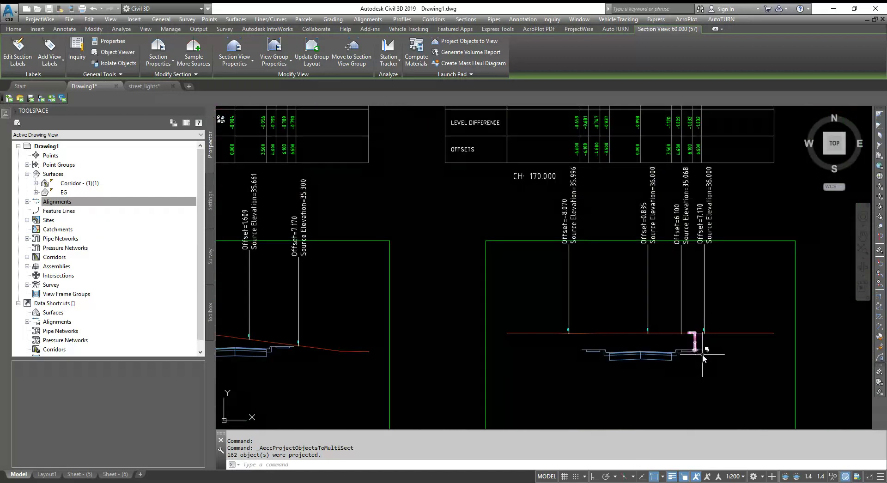
scroll(701, 355, up, 6)
scroll(708, 307, down, 8)
scroll(251, 303, up, 6)
scroll(252, 304, down, 7)
scroll(573, 265, up, 5)
scroll(574, 265, up, 1)
scroll(573, 266, down, 4)
scroll(364, 250, up, 2)
scroll(416, 277, down, 3)
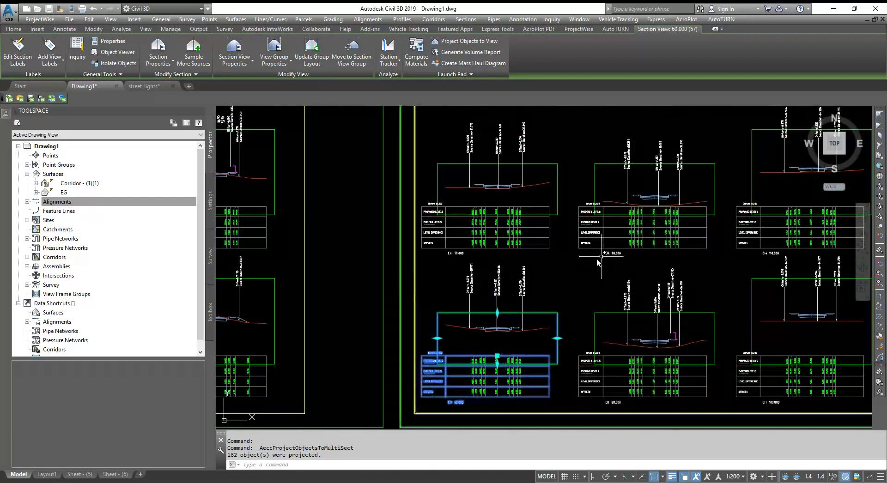